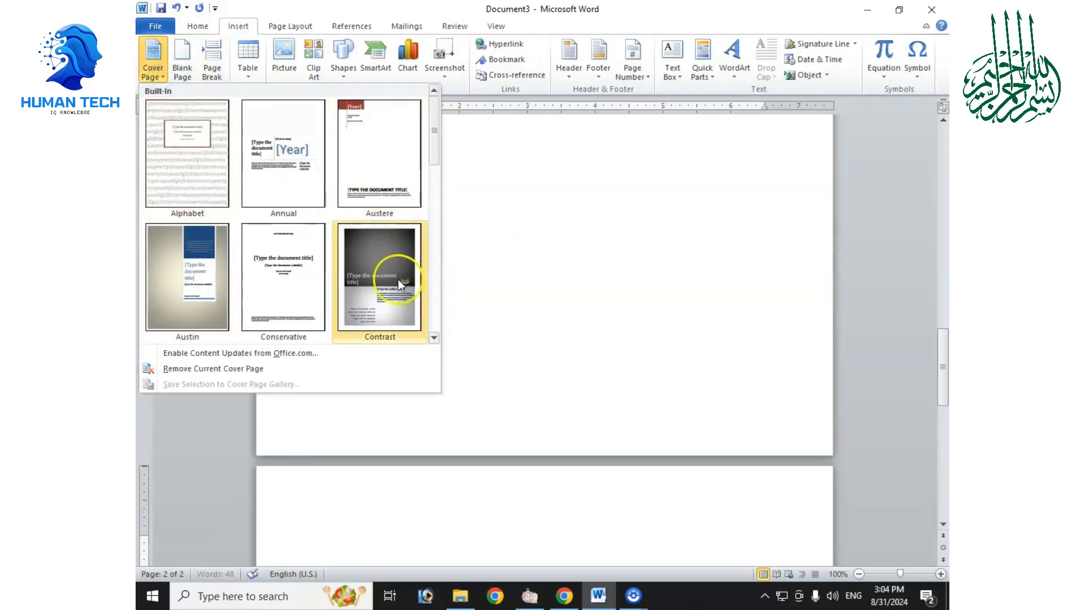
# - Browse the built-in cover page designs down to Transcend and review the document's existing cover page
pyautogui.scroll(-4, 329, 235)
pyautogui.scroll(12, 488, 251)
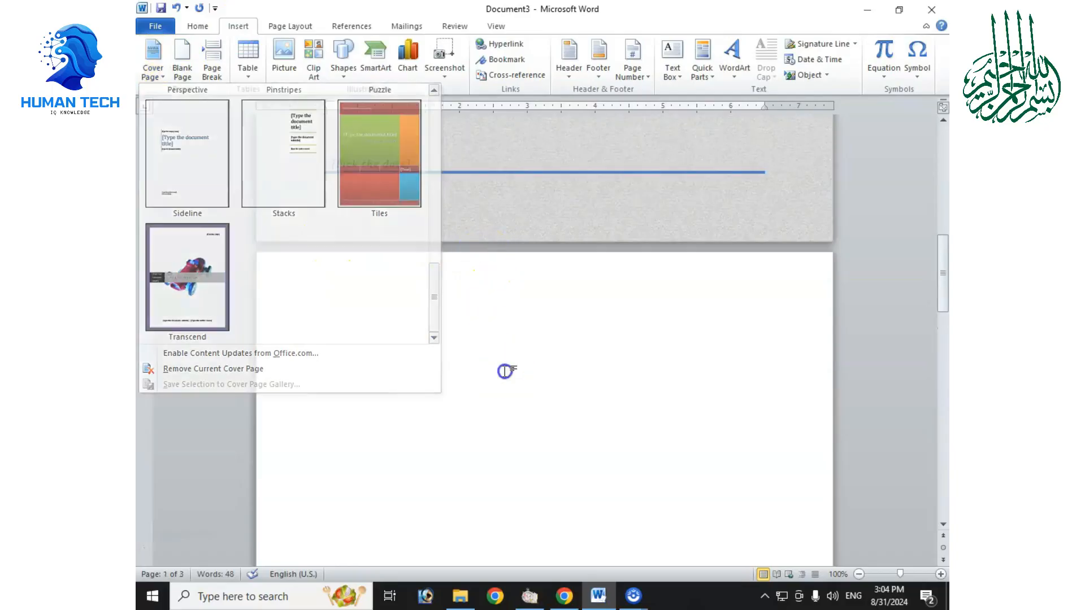
pyautogui.click(506, 371)
pyautogui.scroll(8, 515, 372)
pyautogui.scroll(3, 523, 373)
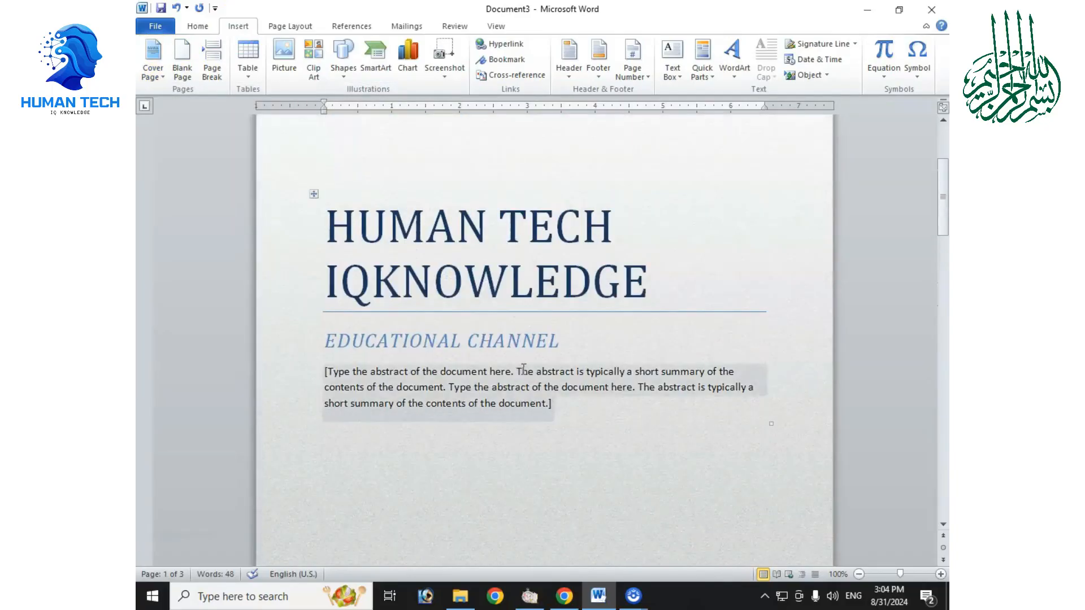
pyautogui.click(466, 354)
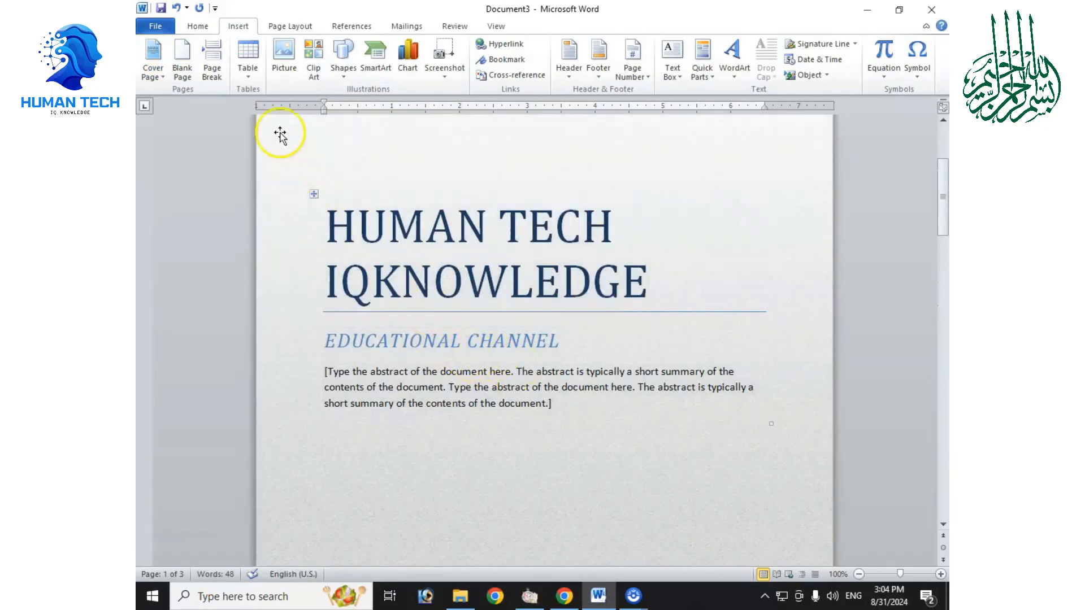
# - Place the insertion point on the last page and add two blank pages at the end of the document
pyautogui.click(186, 80)
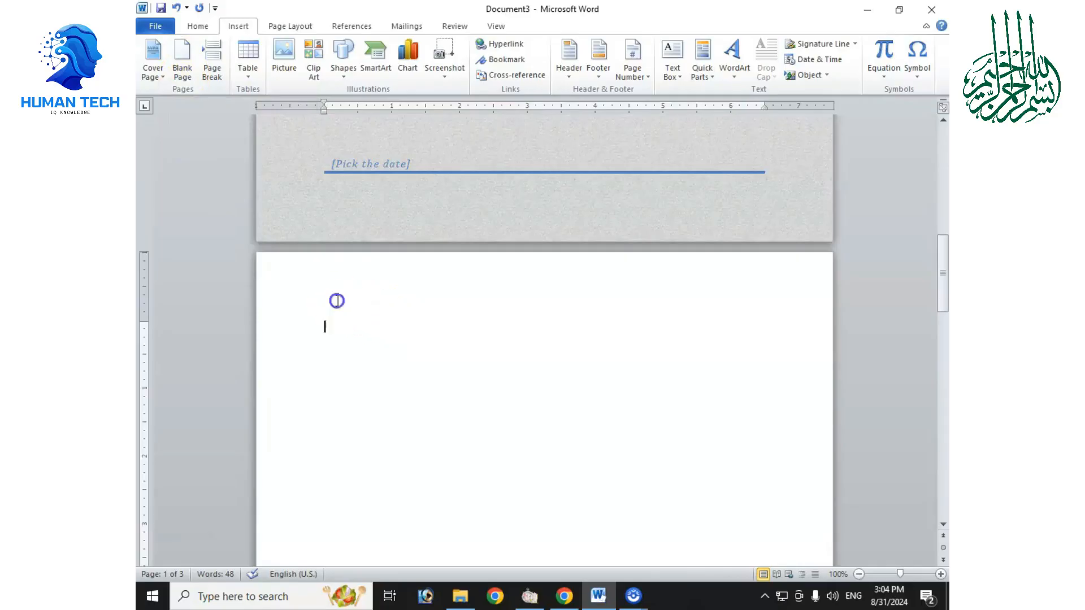
pyautogui.scroll(-20, 350, 314)
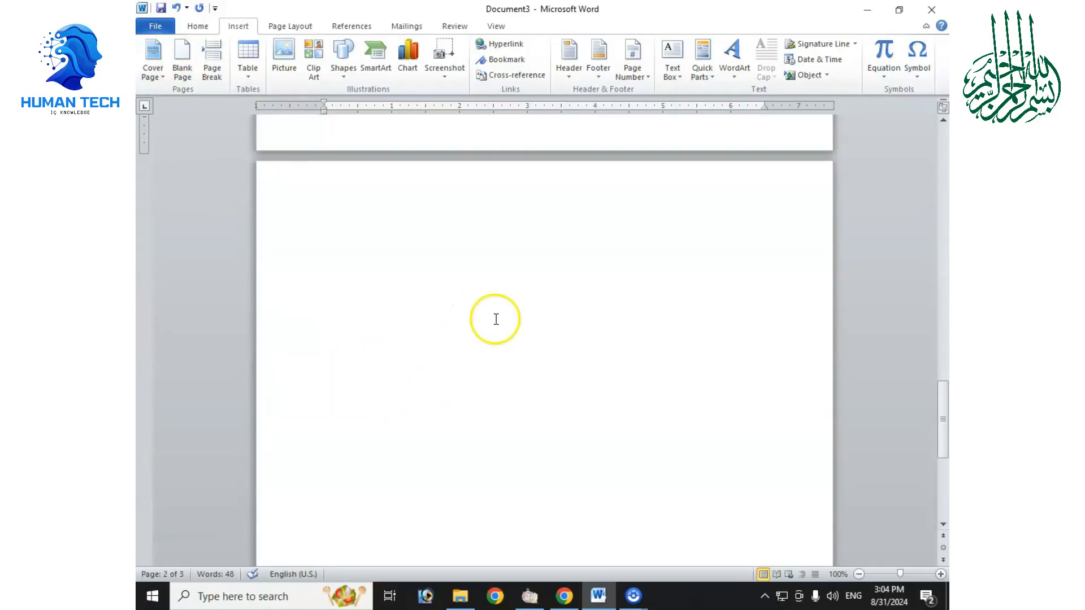
pyautogui.scroll(-4, 920, 318)
pyautogui.moveTo(942, 479); pyautogui.dragTo(943, 479)
pyautogui.click(334, 494)
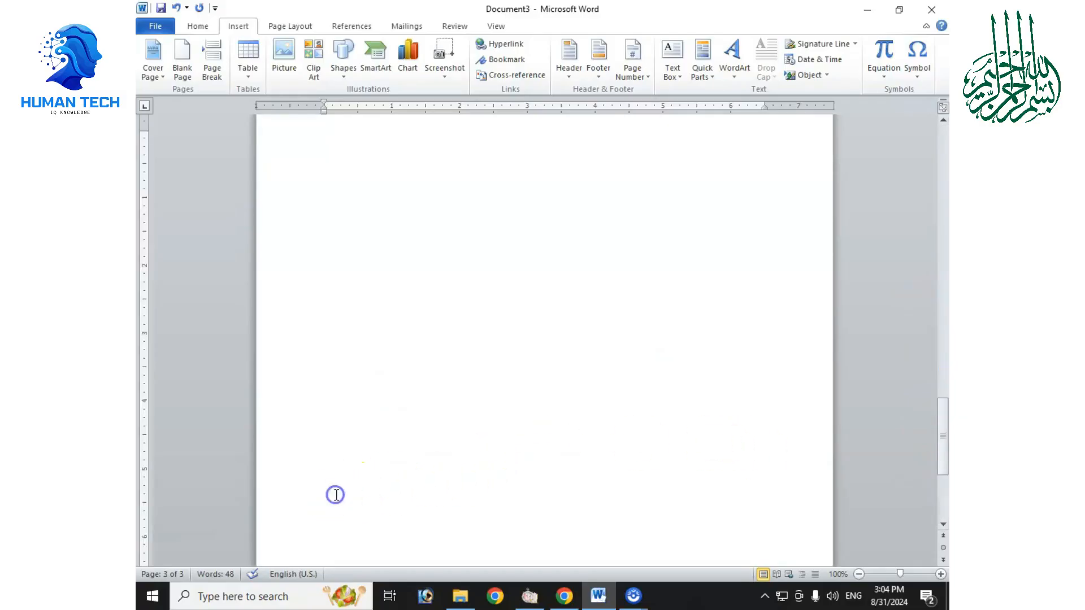
pyautogui.click(343, 496)
pyautogui.scroll(2, 343, 484)
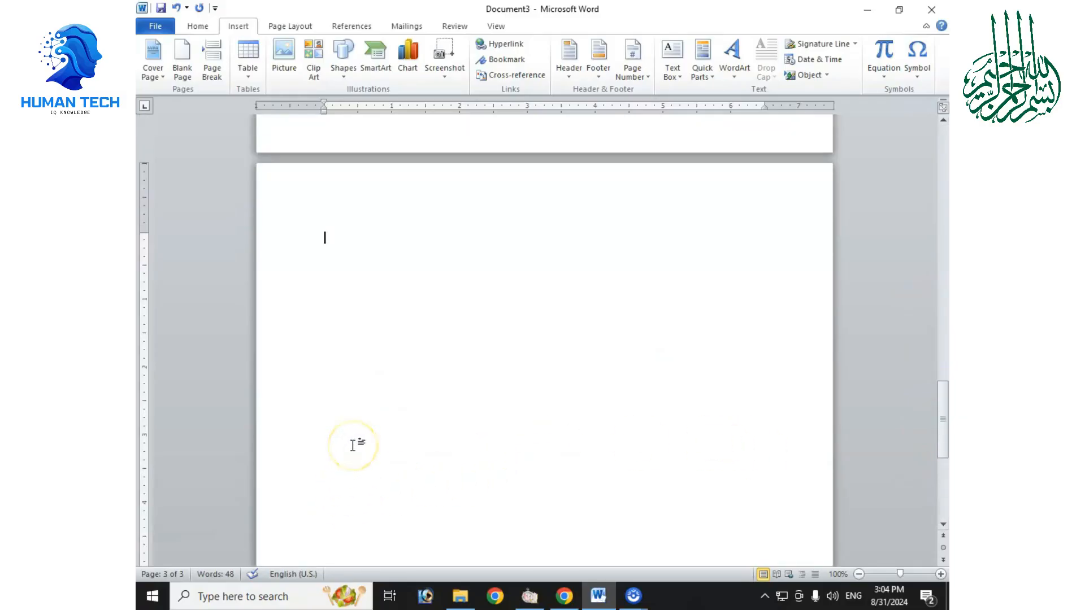
pyautogui.click(384, 311)
pyautogui.scroll(-3, 545, 339)
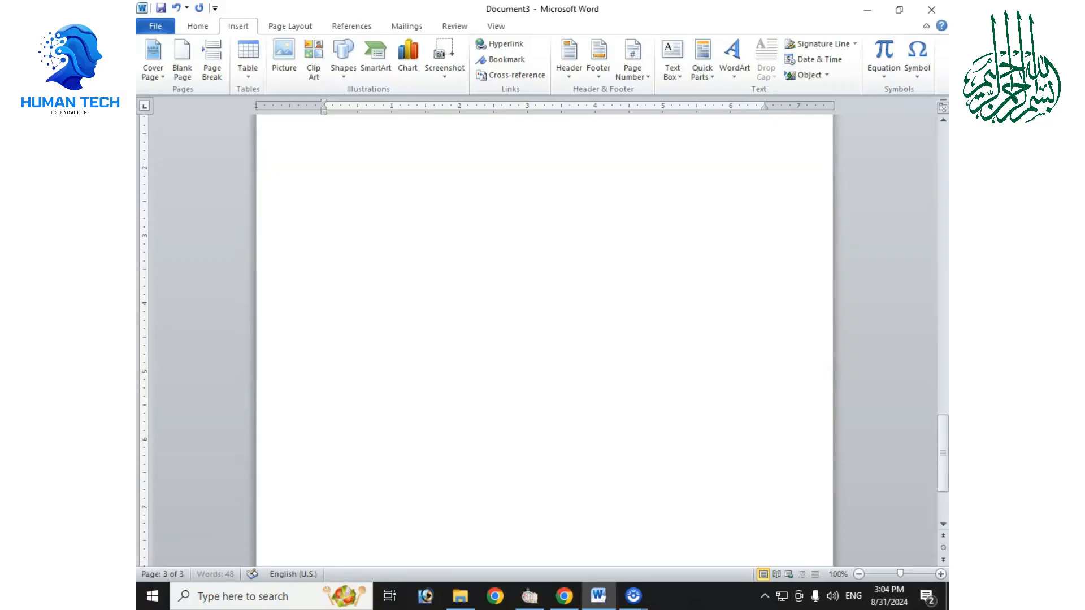
pyautogui.scroll(10, 544, 339)
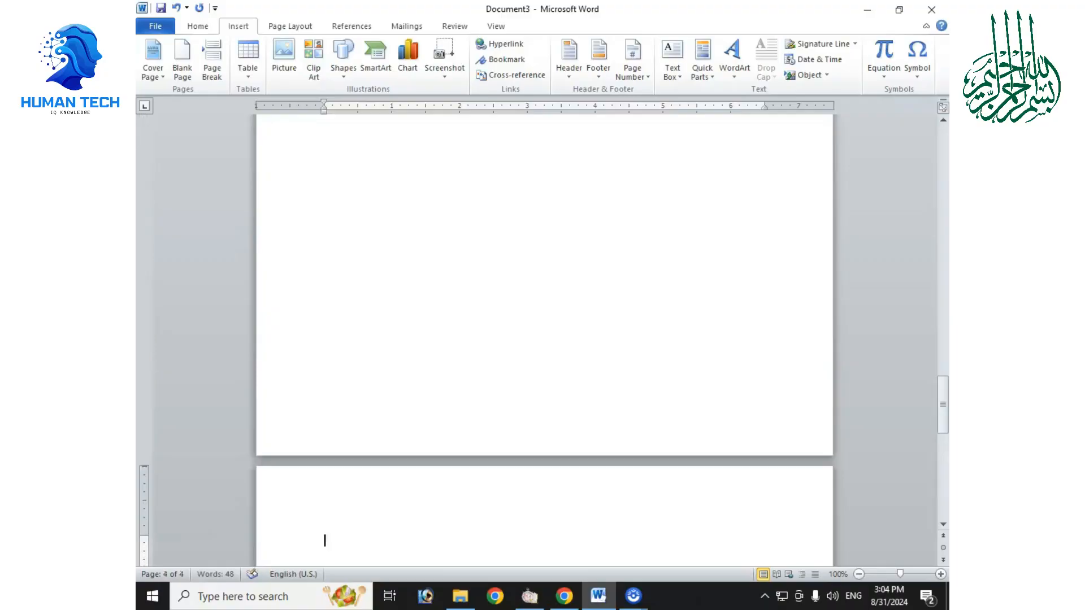
pyautogui.scroll(-6, 330, 252)
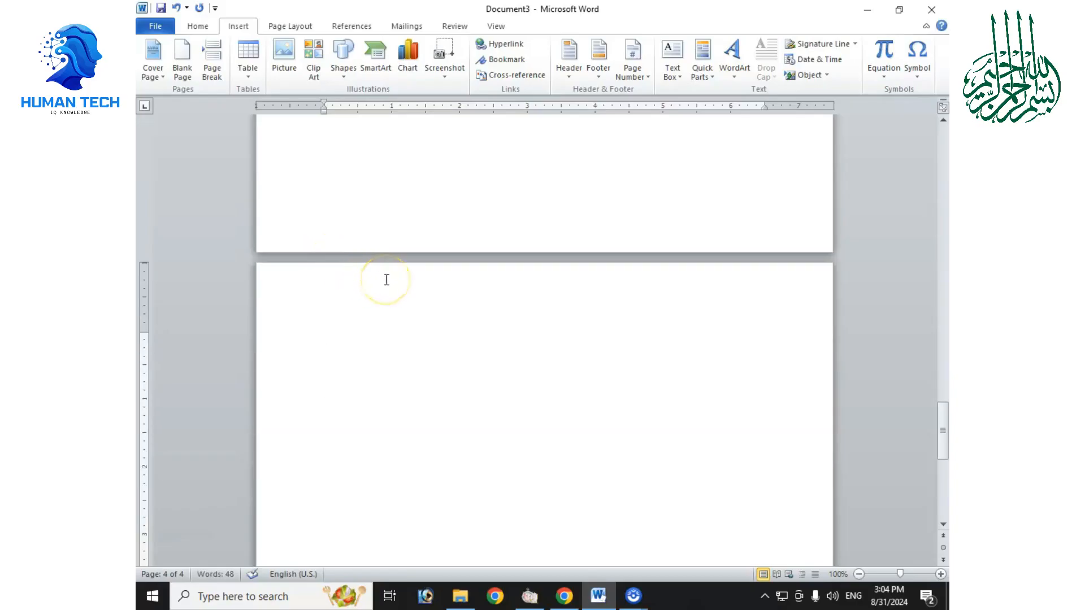
pyautogui.click(183, 79)
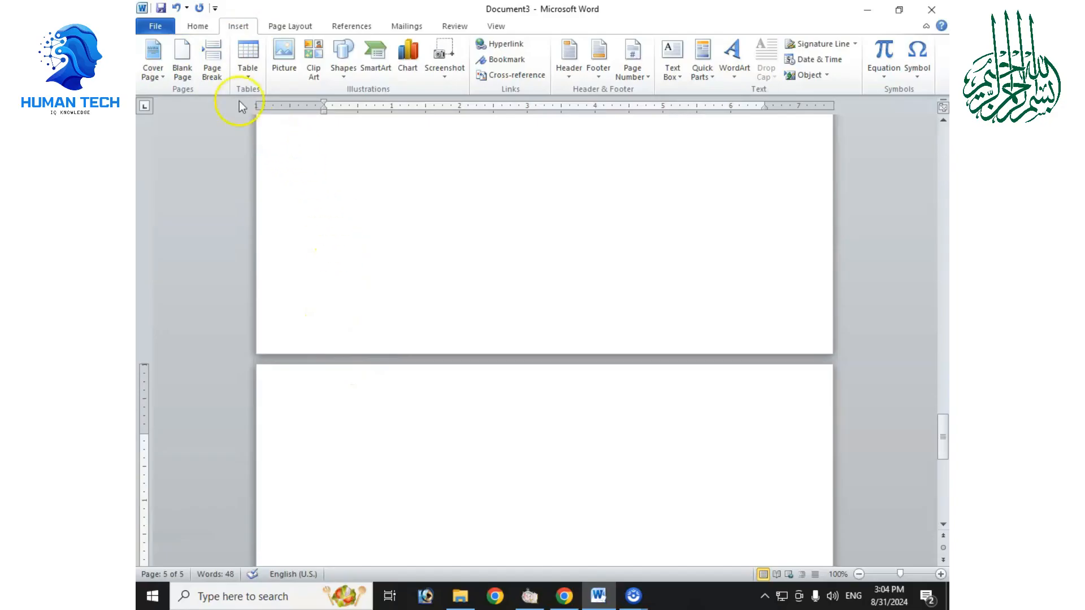
pyautogui.scroll(-5, 371, 217)
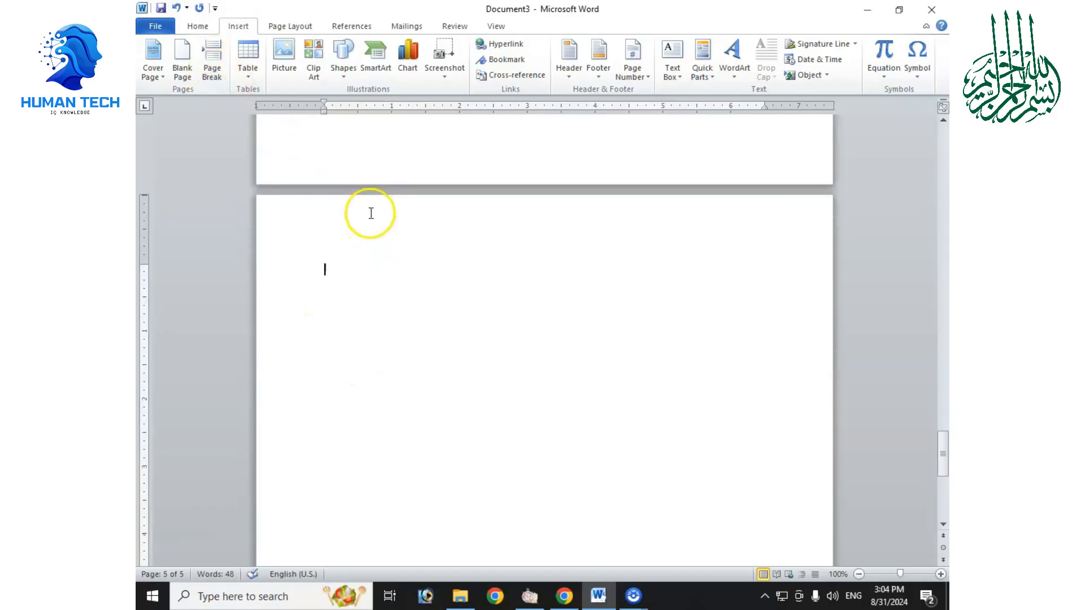
# - Generate sample paragraphs at the start of the last page with the =rand() function
pyautogui.click(370, 212)
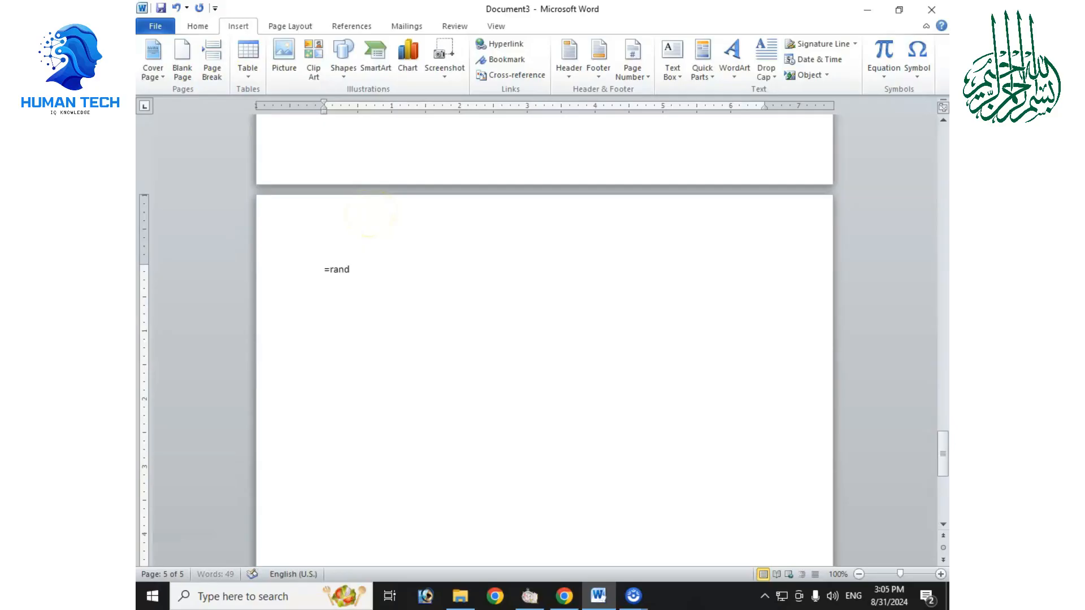
pyautogui.write('=rand()')
pyautogui.press('Return')
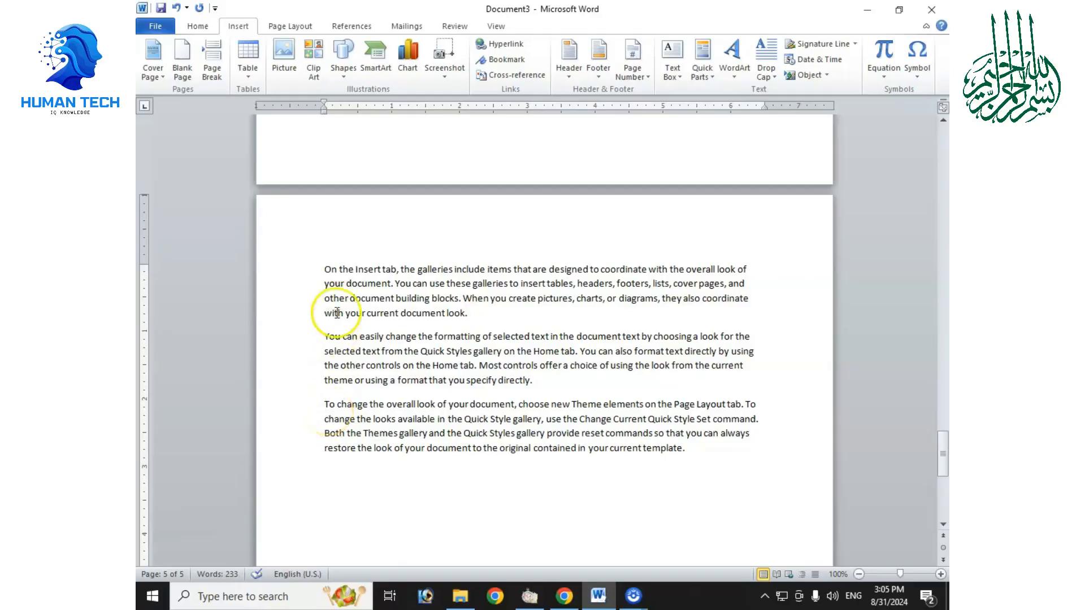
# - Insert a page break before the paragraph beginning "To change the overall look", review both pages, and undo the break
pyautogui.click(214, 67)
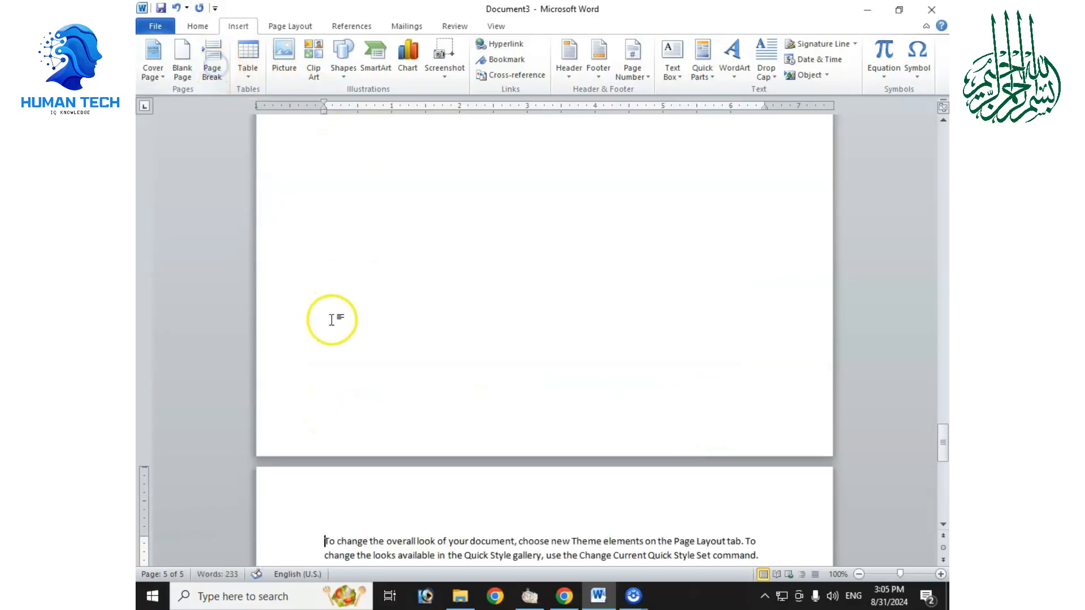
pyautogui.scroll(-3, 332, 318)
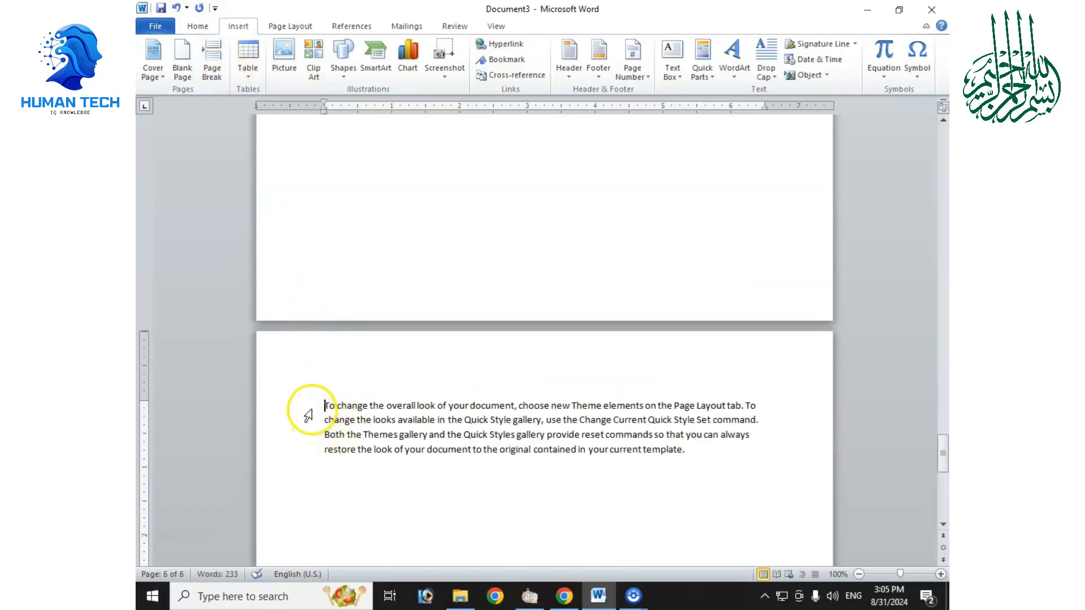
pyautogui.scroll(6, 315, 390)
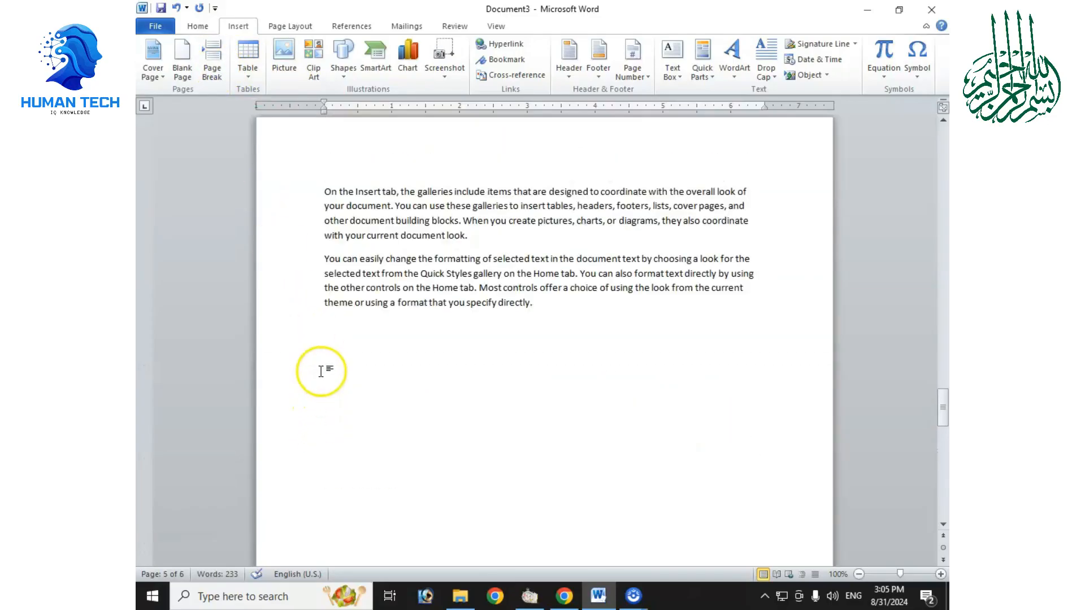
pyautogui.click(560, 306)
pyautogui.scroll(-4, 537, 298)
pyautogui.scroll(-6, 537, 298)
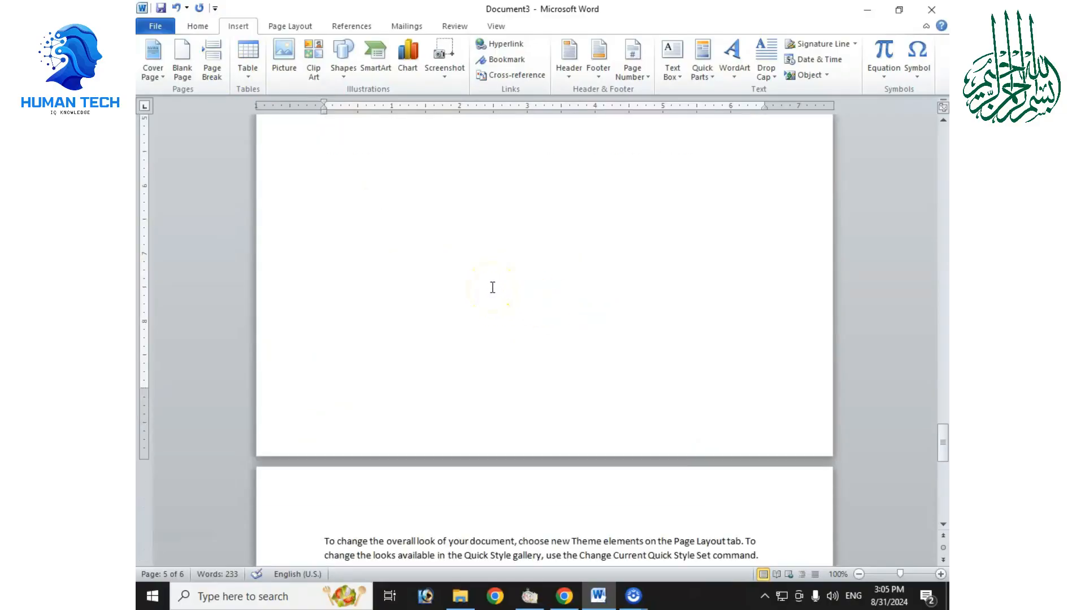
pyautogui.hotkey('ctrl', 'z')
pyautogui.scroll(5, 492, 288)
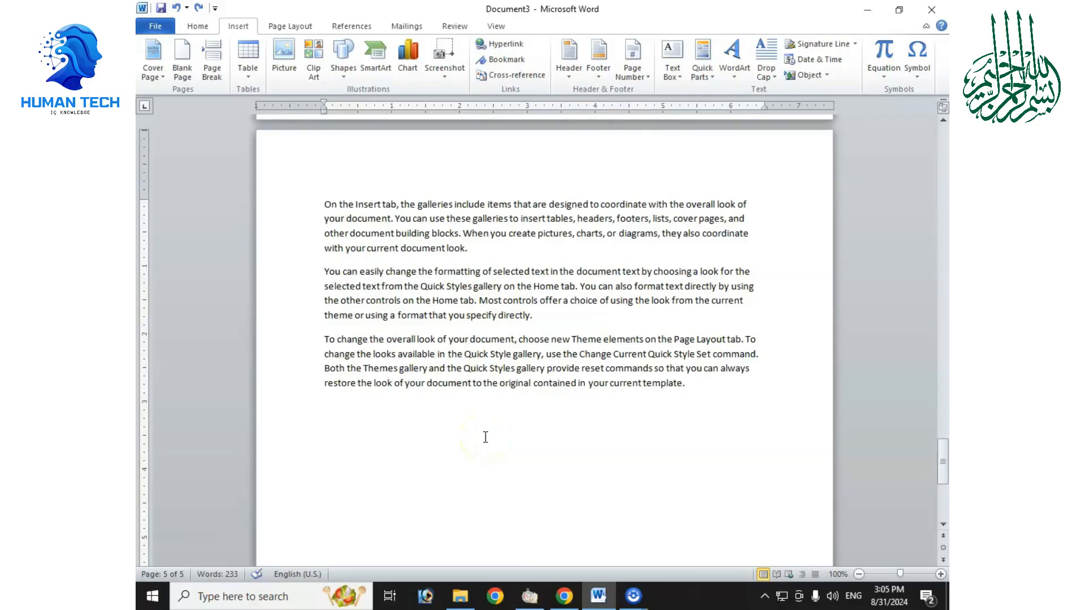
# - Push the third sample paragraph onto the next page with empty lines, and remove those lines again
pyautogui.click(321, 333)
pyautogui.press('Return')
pyautogui.press('Return')
pyautogui.press('Return')
pyautogui.press('Return')
pyautogui.press('Return')
pyautogui.press('Return')
pyautogui.press('Return')
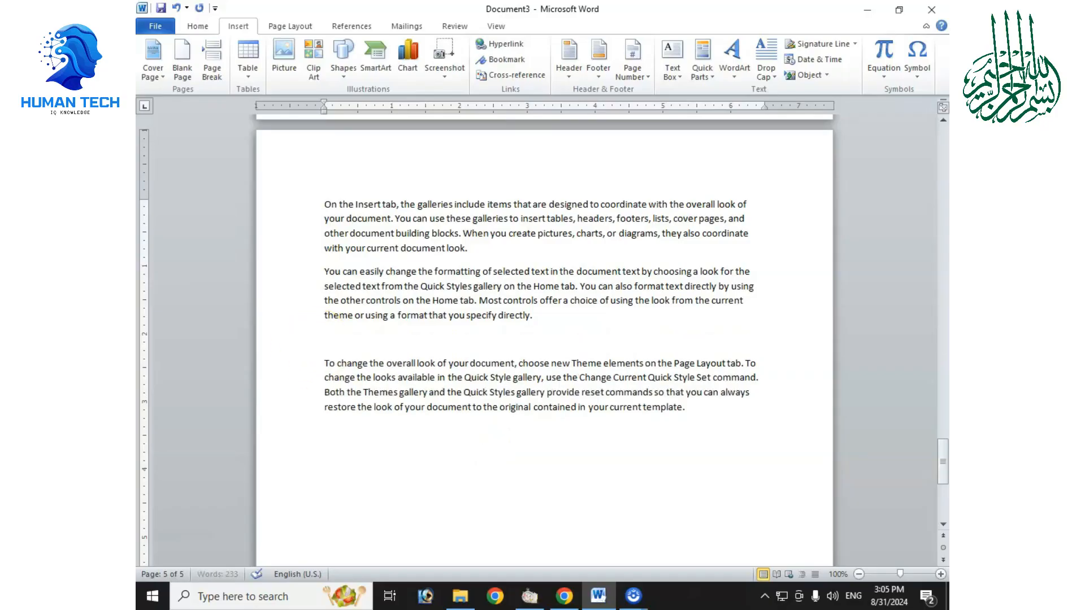
pyautogui.press('Return')
pyautogui.press('Return')
pyautogui.press('Return')
pyautogui.press('Return')
pyautogui.press('Return')
pyautogui.press('Return')
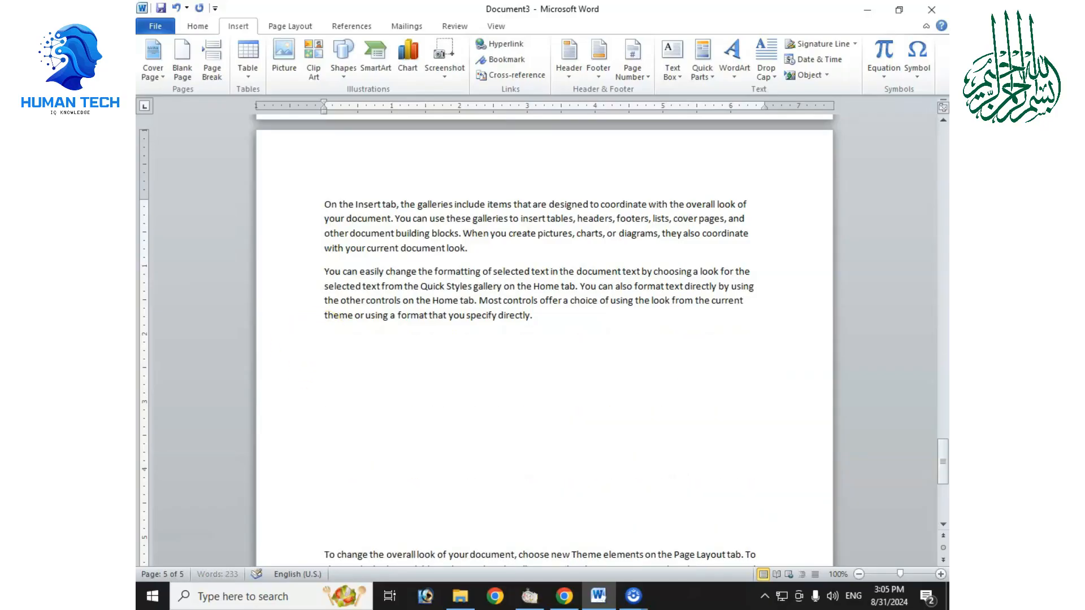
pyautogui.press('Return')
pyautogui.press('Return')
pyautogui.press('Return')
pyautogui.press('Return')
pyautogui.press('Return')
pyautogui.press('Return')
pyautogui.press('Return')
pyautogui.press('Return')
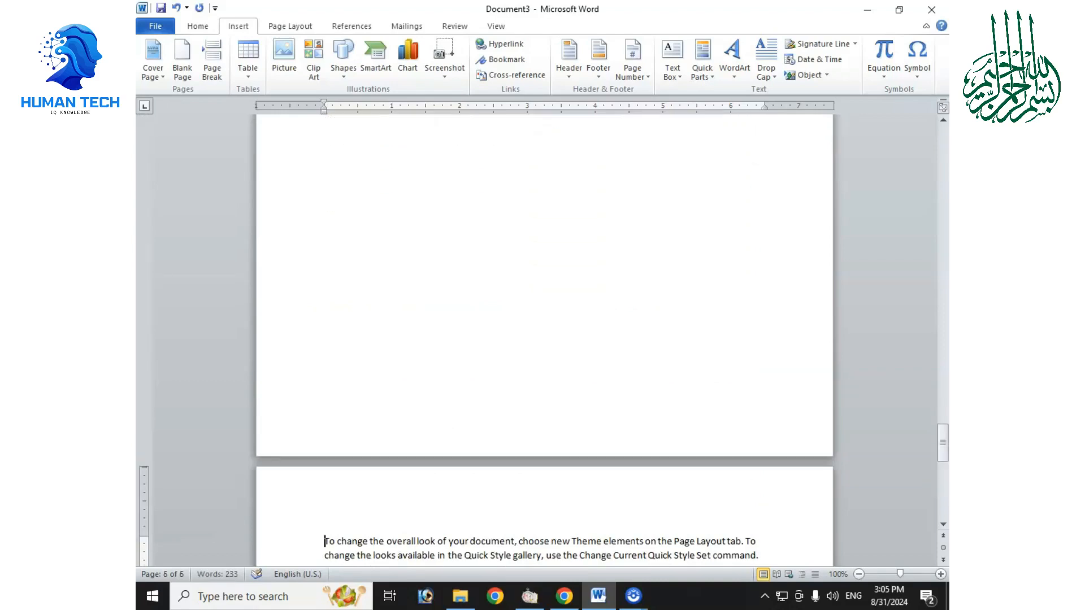
pyautogui.scroll(-4, 358, 359)
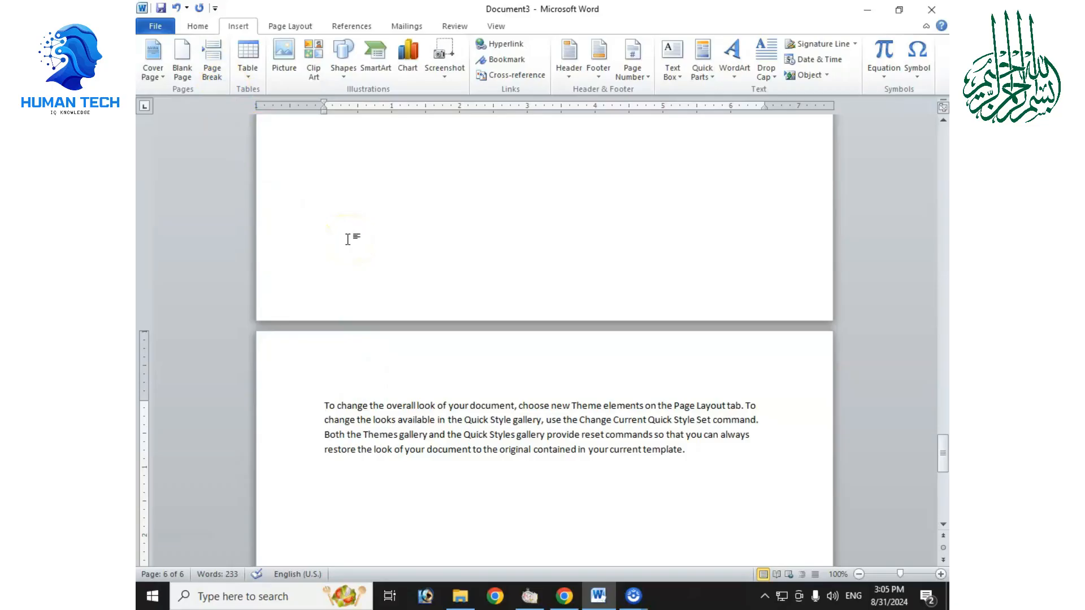
pyautogui.press('BackSpace')
pyautogui.scroll(4, 347, 237)
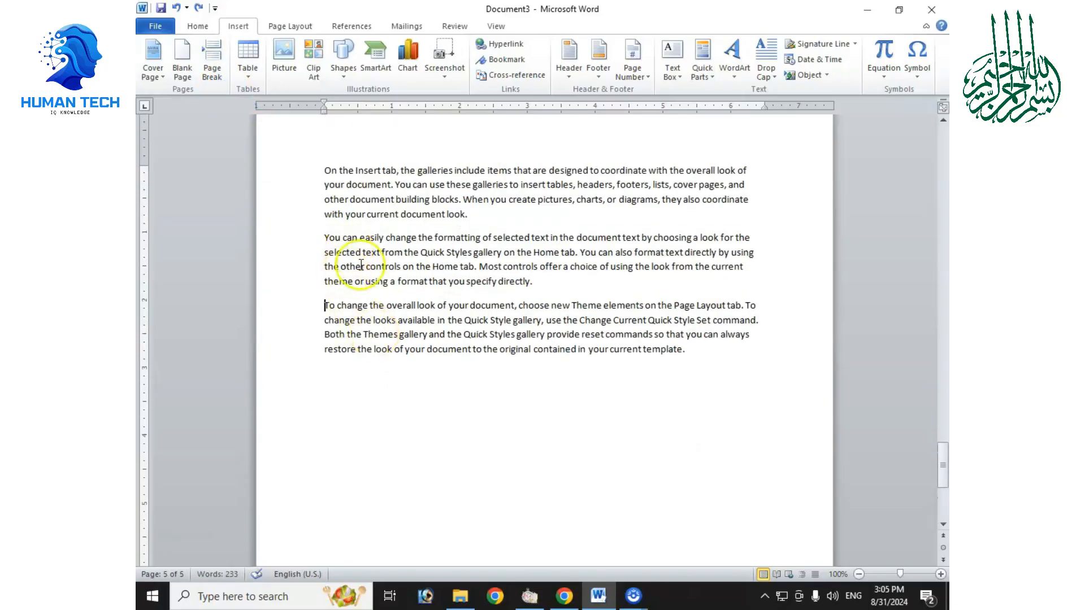
# - Add a new line after the last paragraph and insert a table of 10 columns and 4 rows there
pyautogui.click(253, 72)
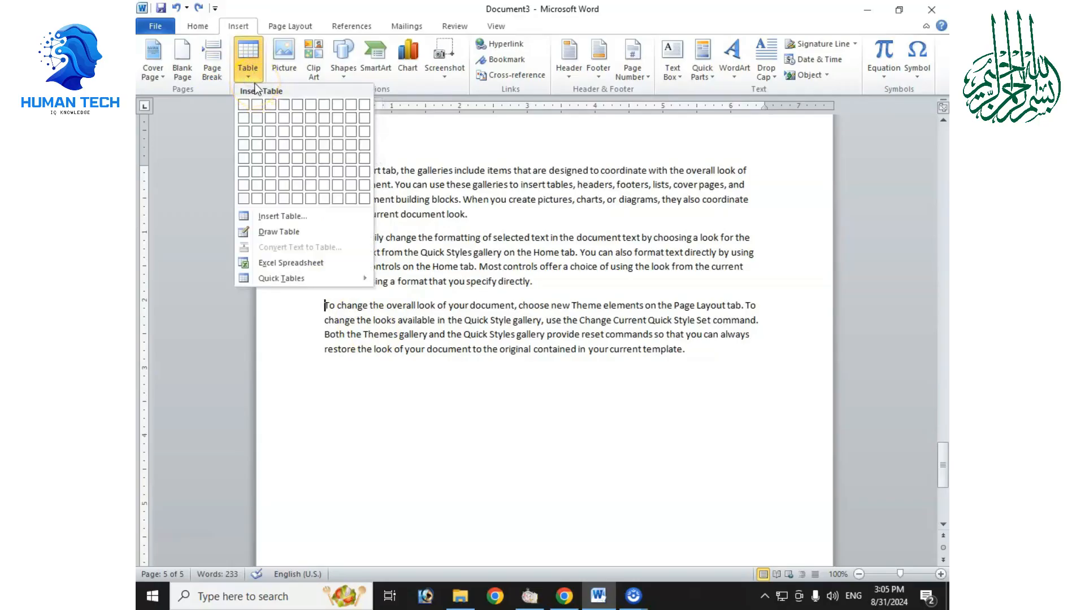
pyautogui.click(710, 356)
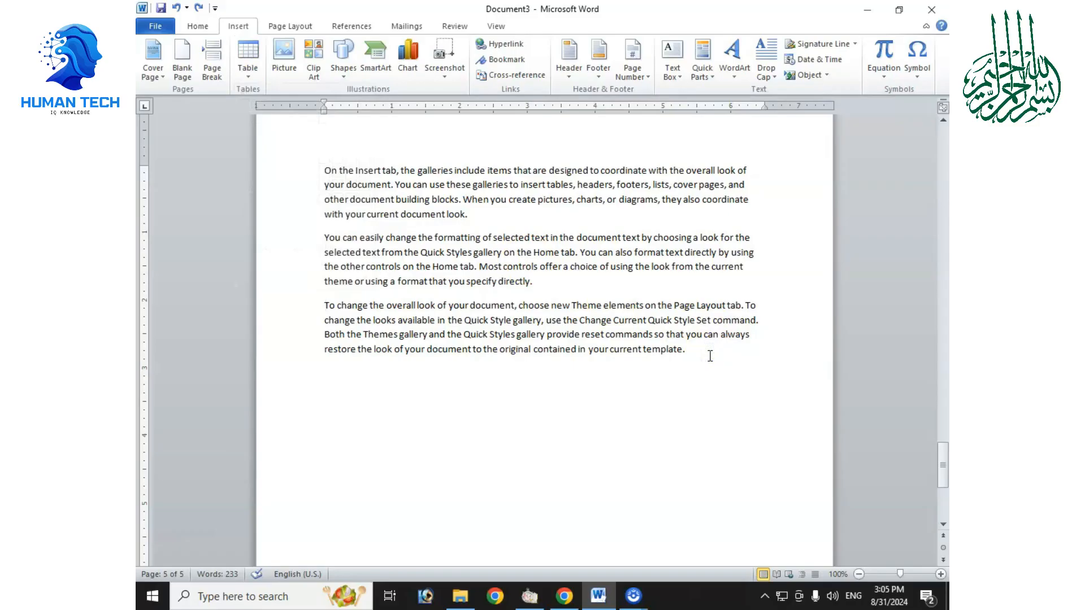
pyautogui.press('Return')
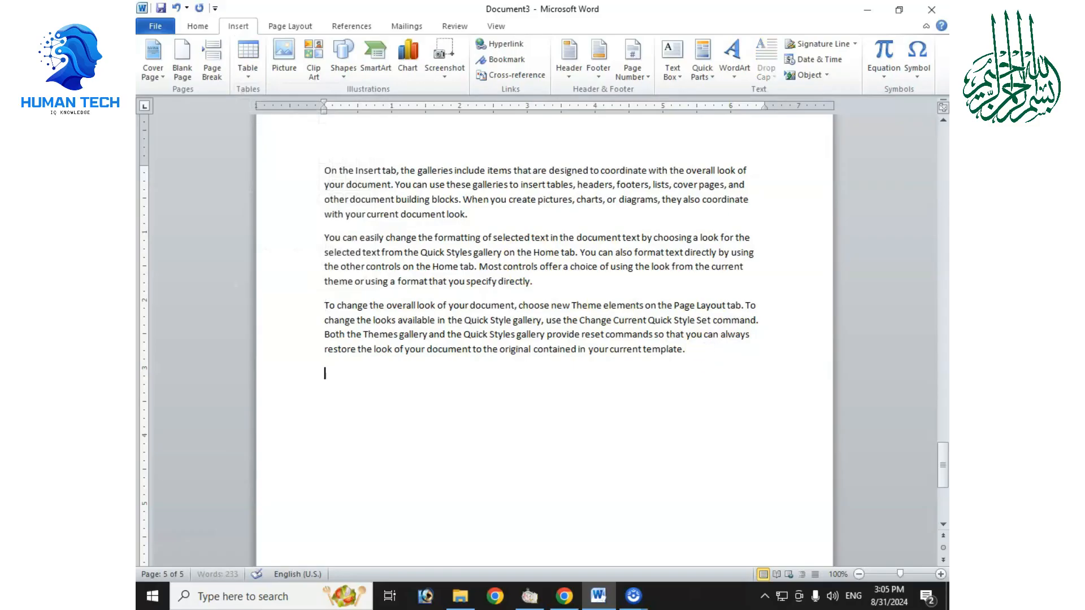
pyautogui.click(250, 73)
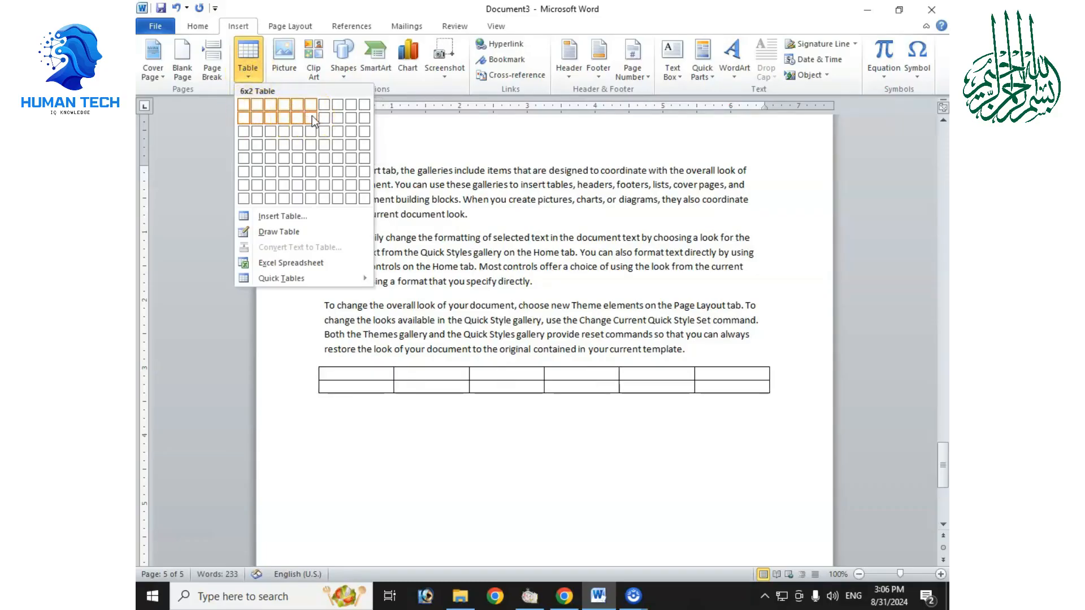
pyautogui.click(364, 144)
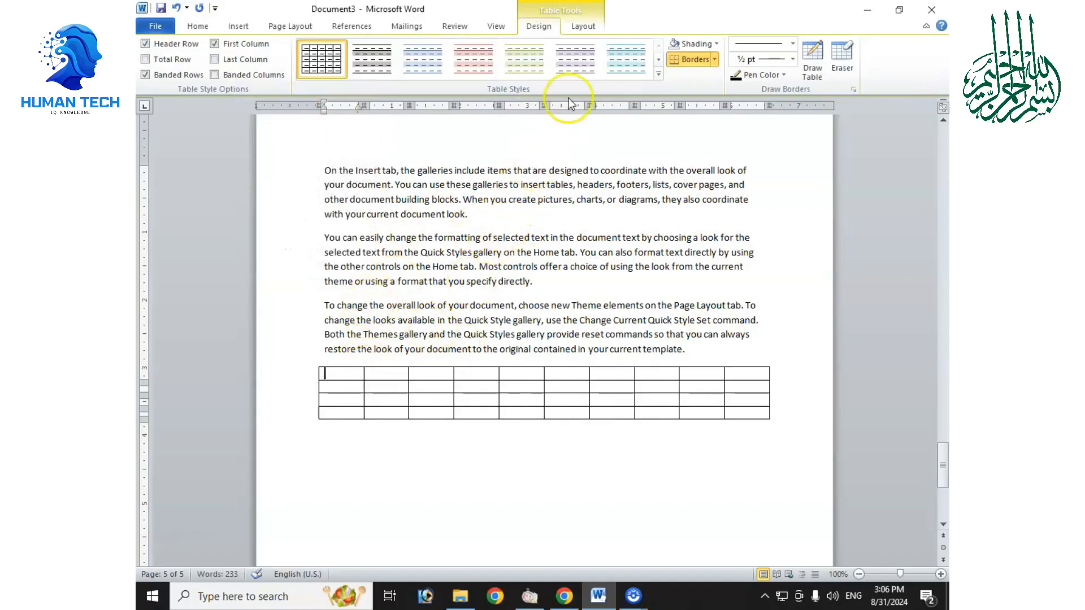
# - Apply the built-in orange table style with a solid header row and horizontal row lines to the new table
pyautogui.click(588, 32)
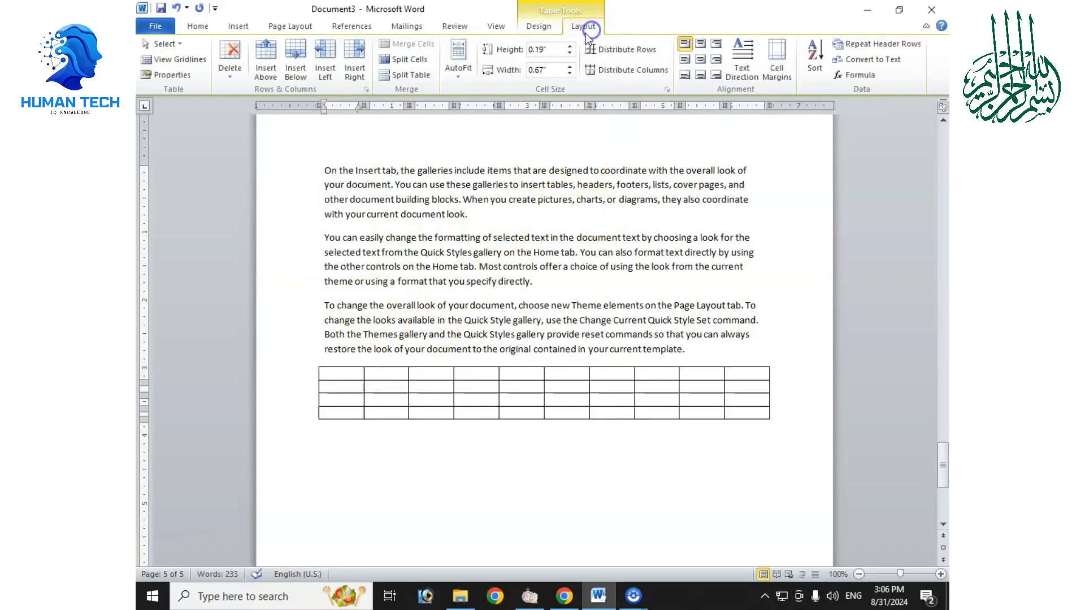
pyautogui.click(539, 29)
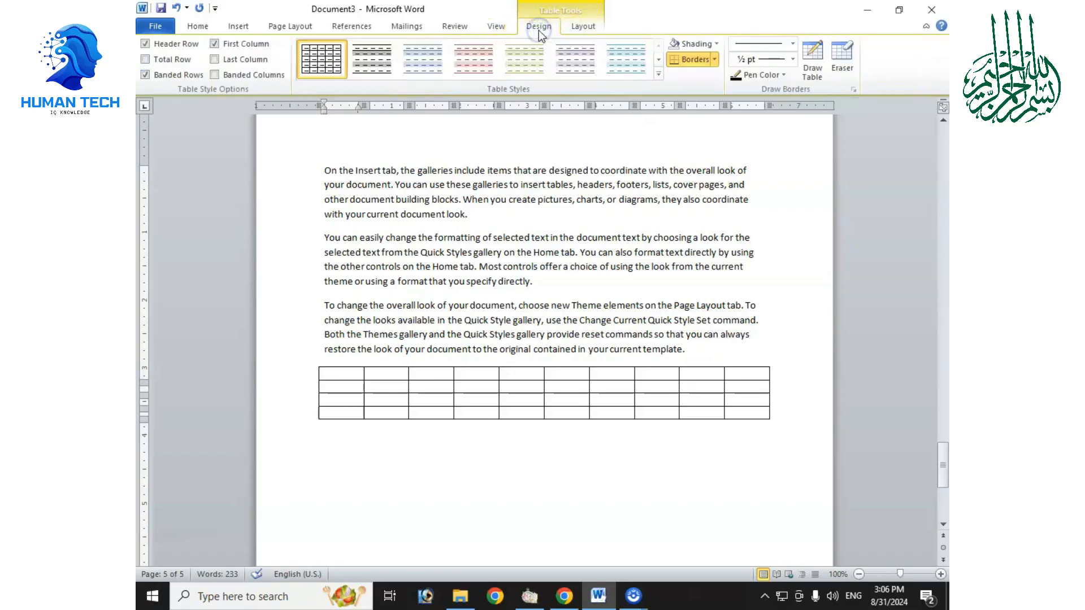
pyautogui.click(659, 74)
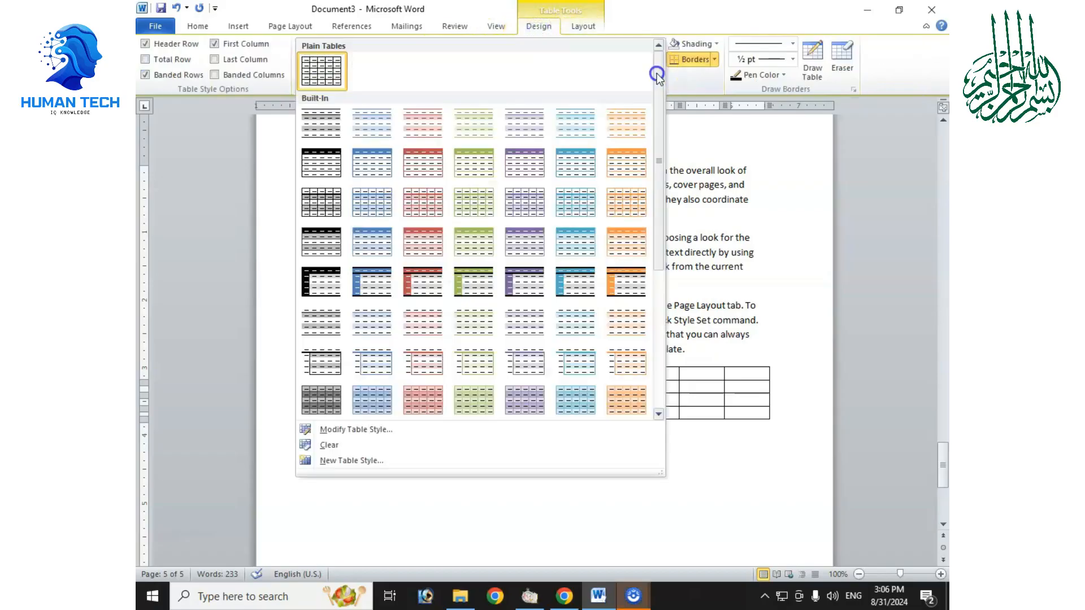
pyautogui.click(616, 164)
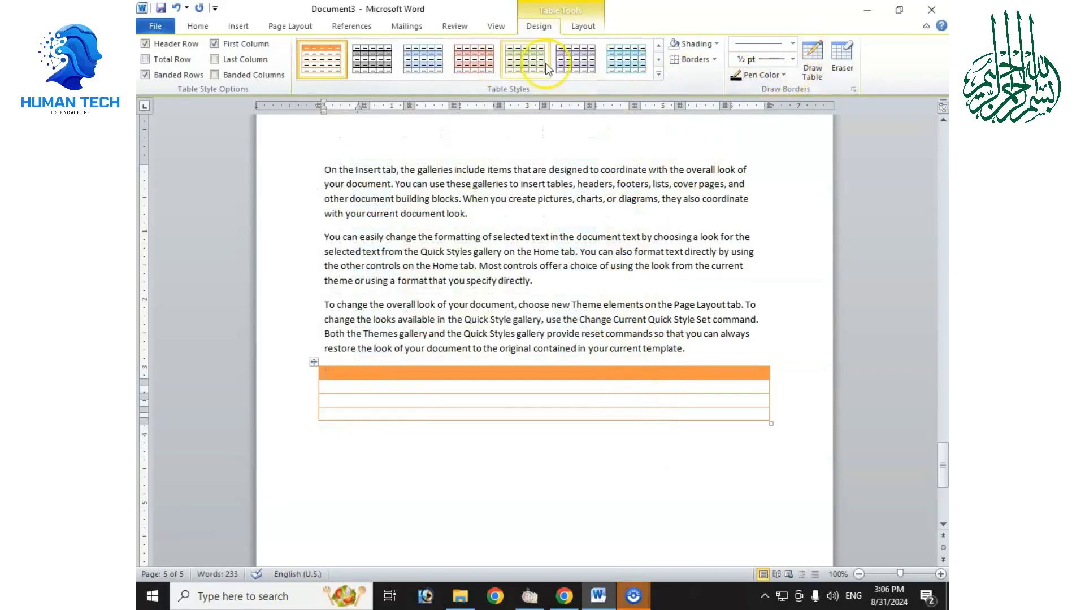
# - Add an empty line below the orange table and insert a table of 3 columns and 10 rows there
pyautogui.click(238, 26)
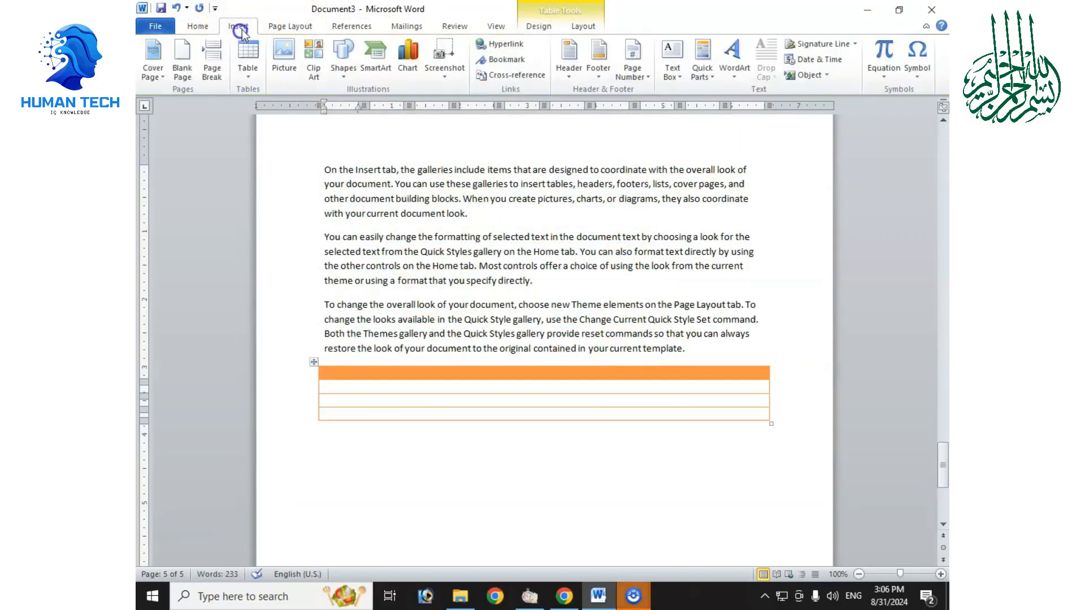
pyautogui.click(249, 66)
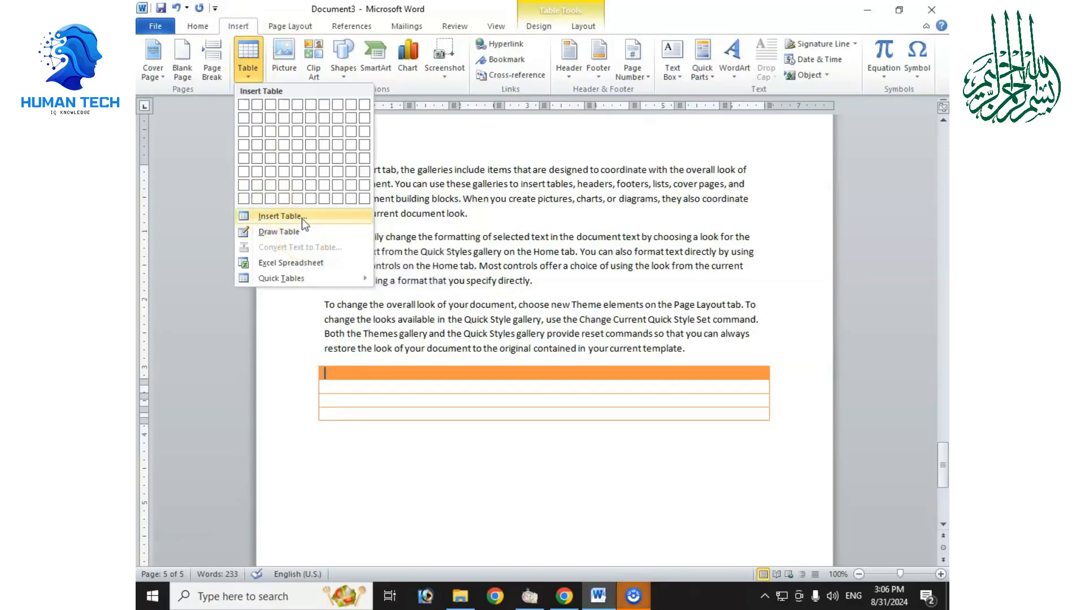
pyautogui.scroll(-2, 378, 317)
pyautogui.click(368, 373)
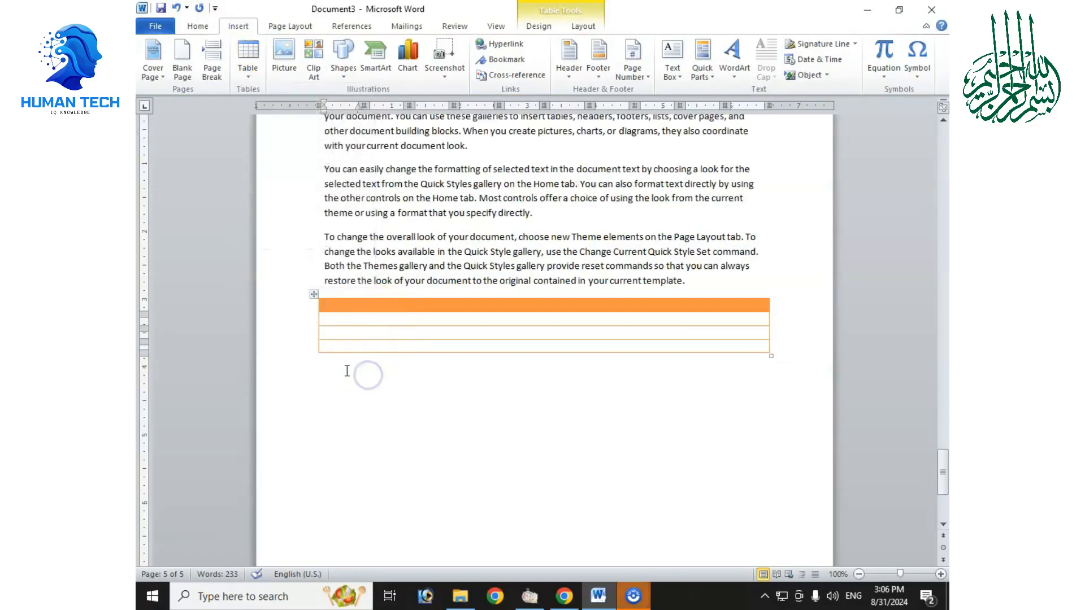
pyautogui.click(348, 372)
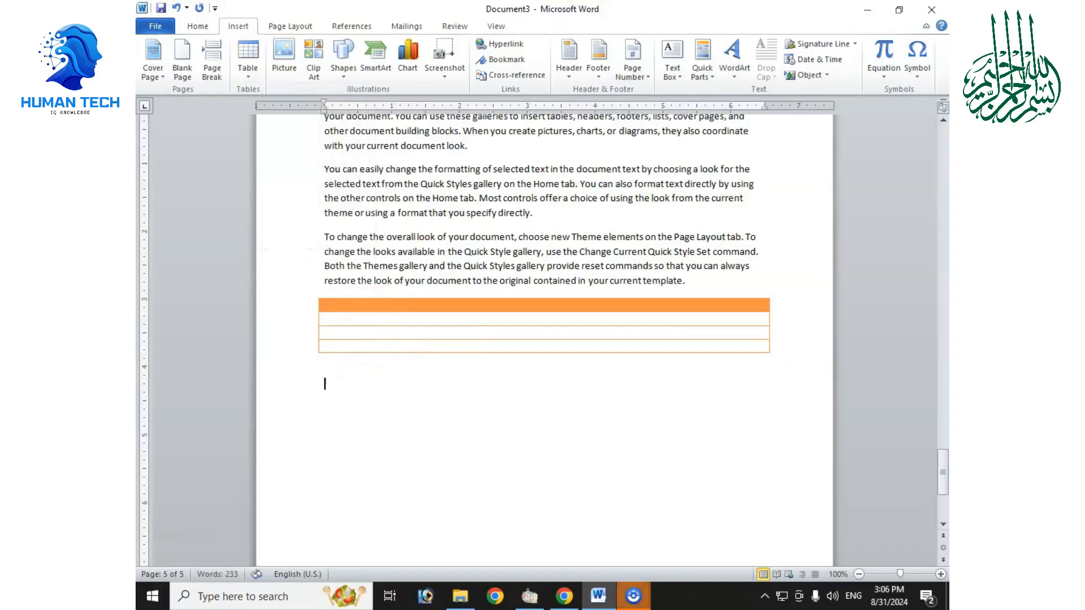
pyautogui.click(248, 61)
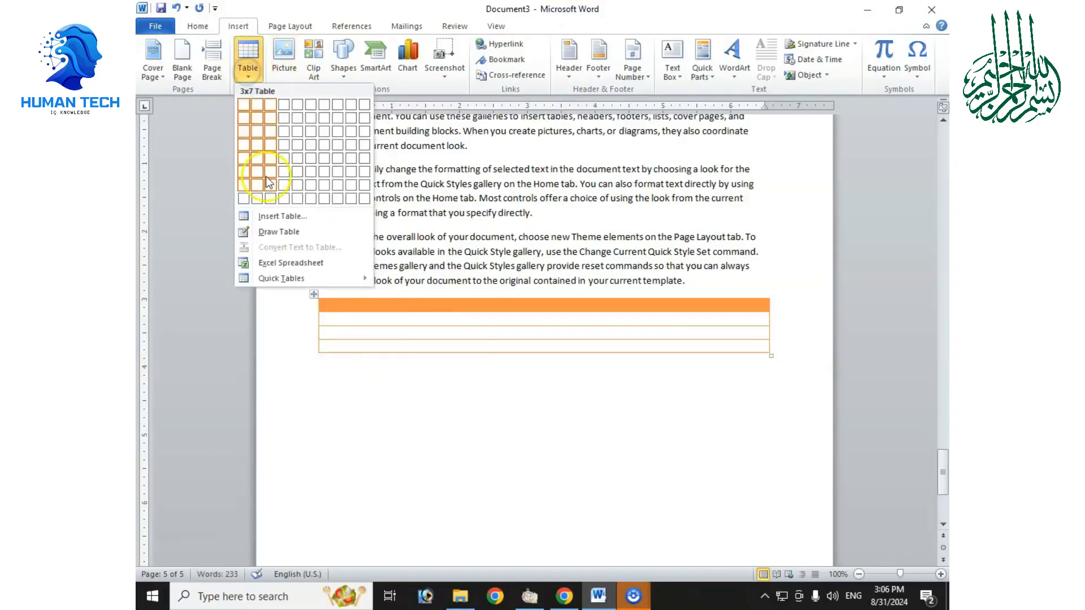
pyautogui.click(287, 215)
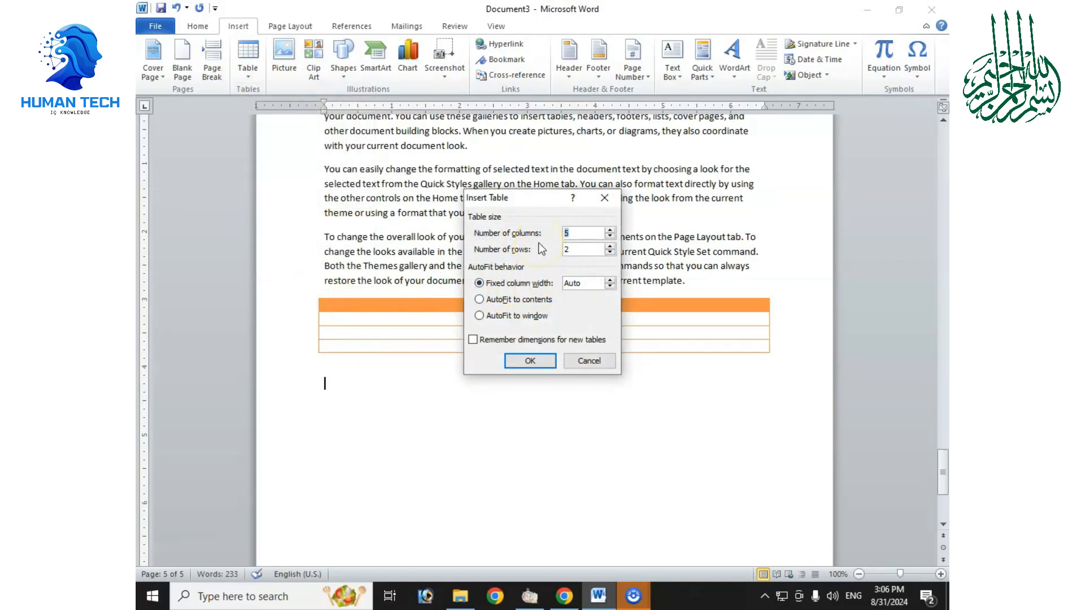
pyautogui.click(585, 252)
pyautogui.press('BackSpace')
pyautogui.write('10')
pyautogui.click(537, 367)
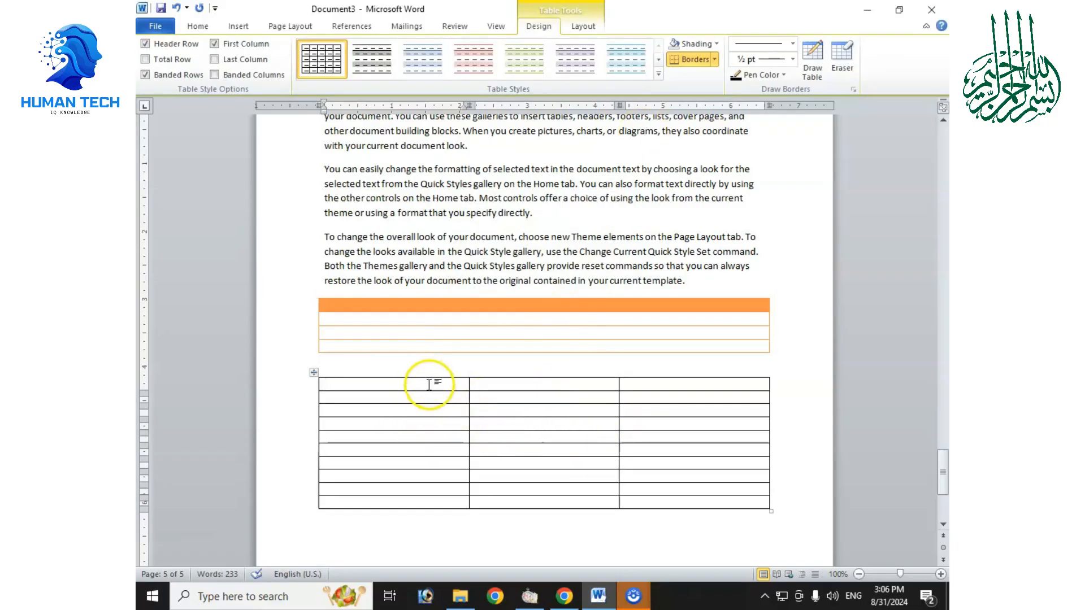
pyautogui.click(248, 25)
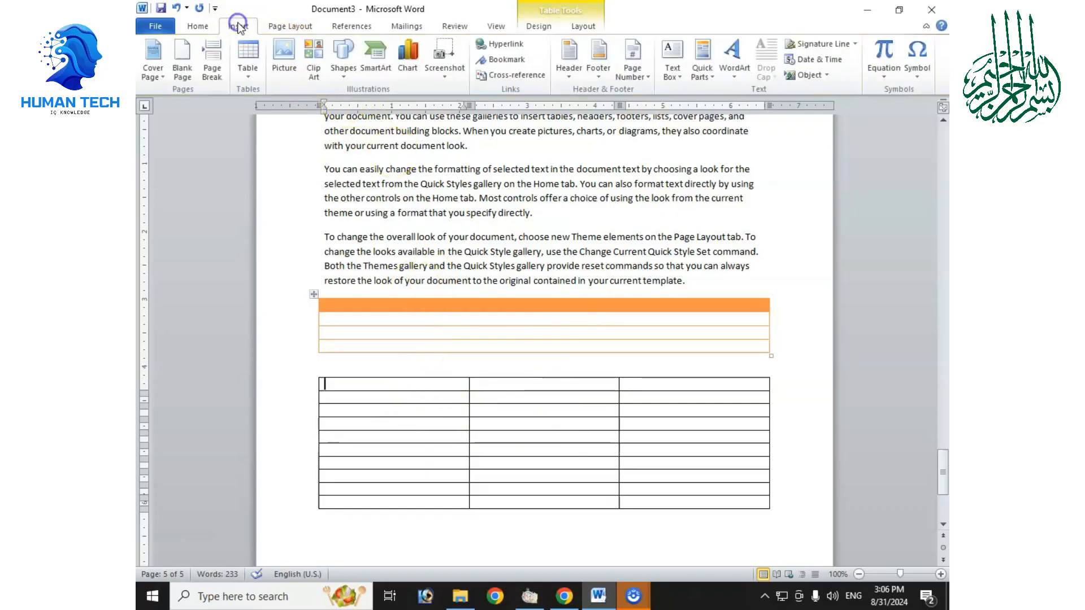
pyautogui.click(247, 68)
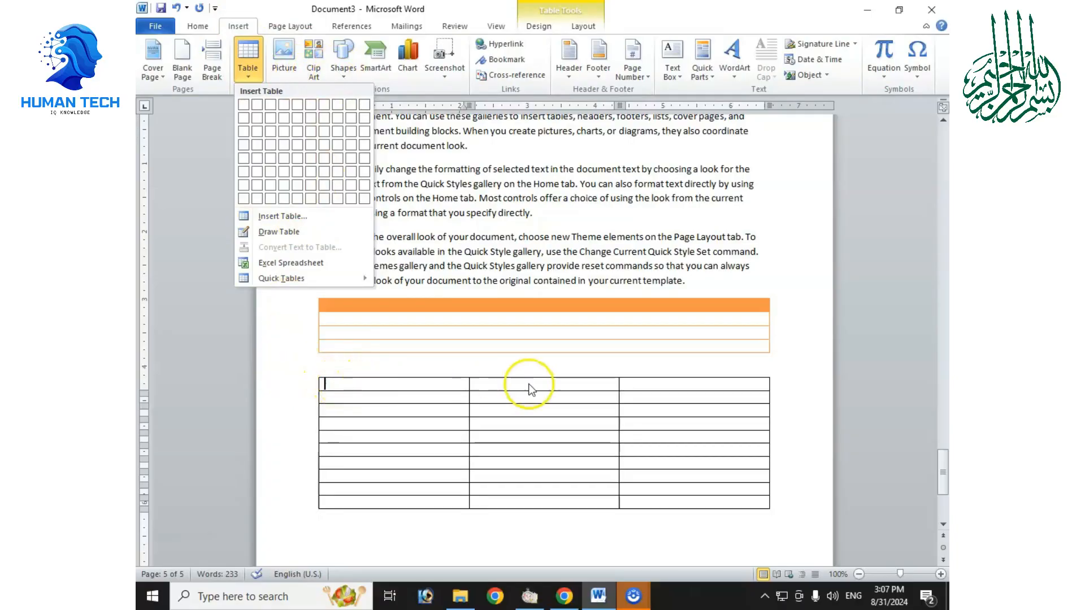
pyautogui.click(409, 385)
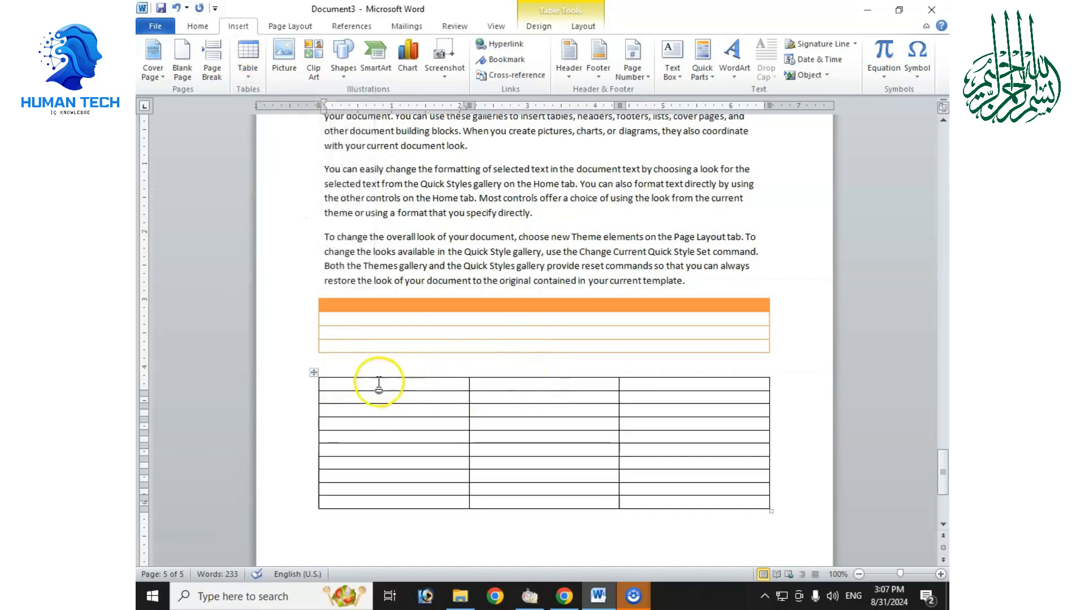